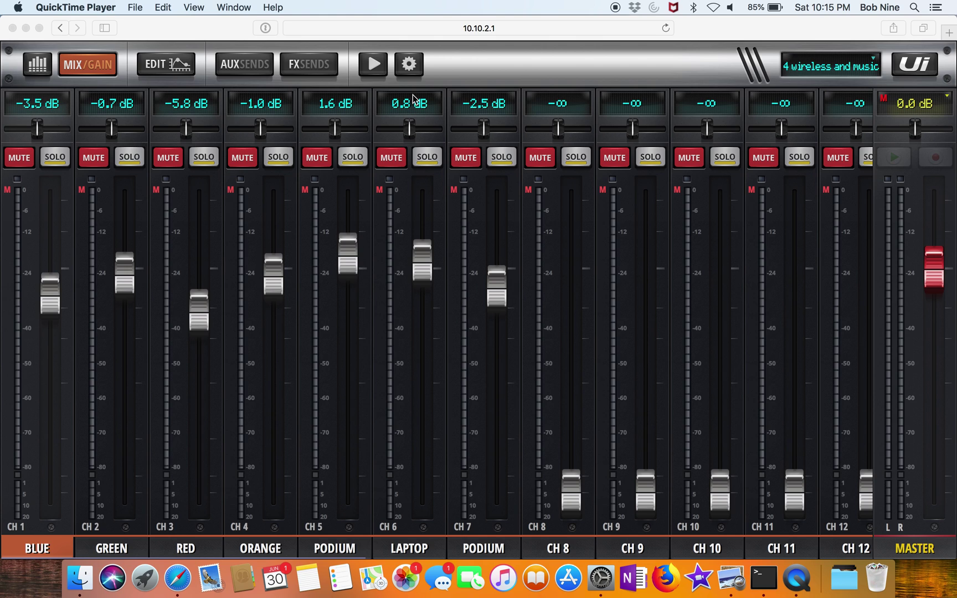
# Step: Open the mixer's network configuration from the settings NETWORK tab via CONFIG
pyautogui.click(412, 71)
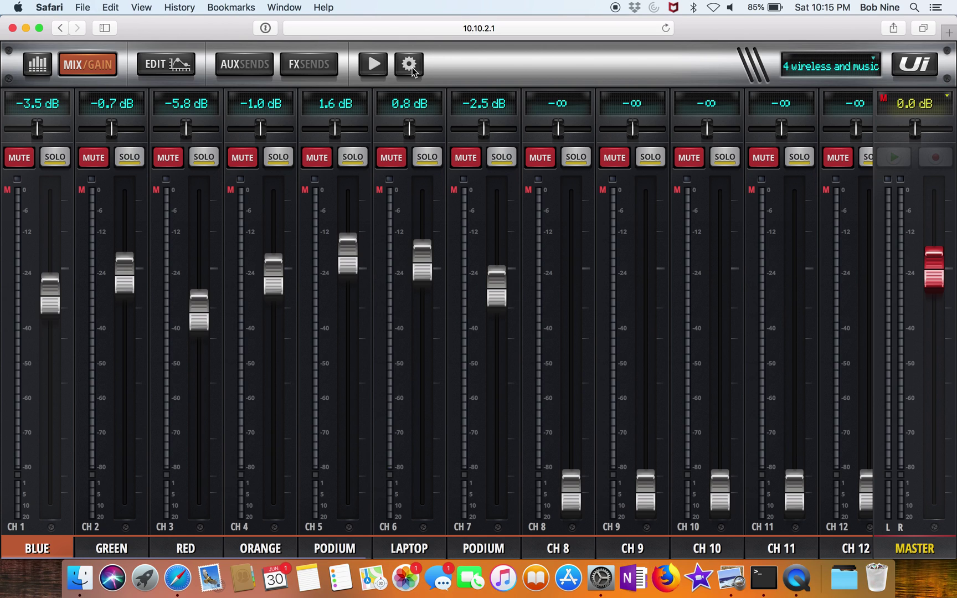
pyautogui.click(409, 65)
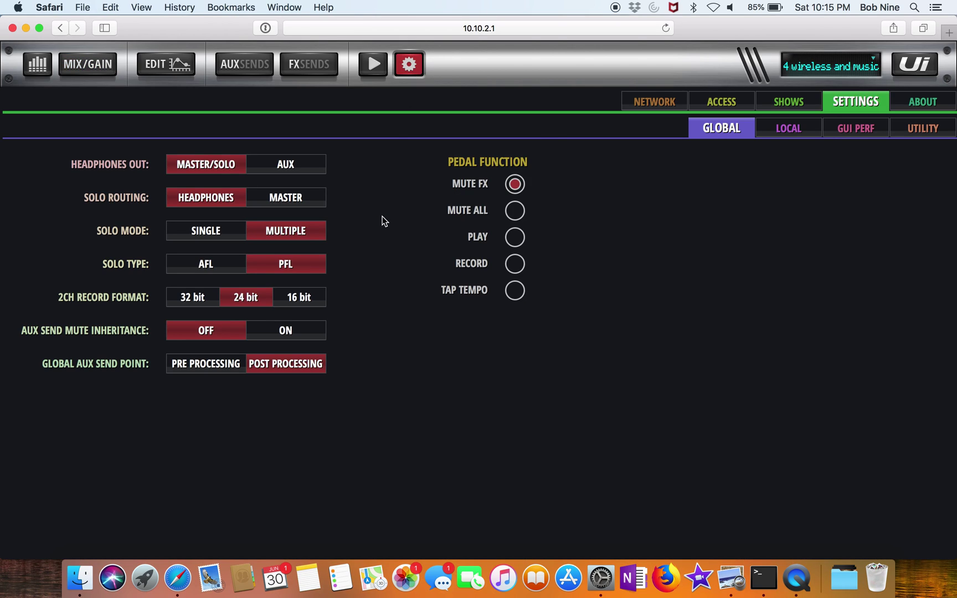
pyautogui.click(646, 104)
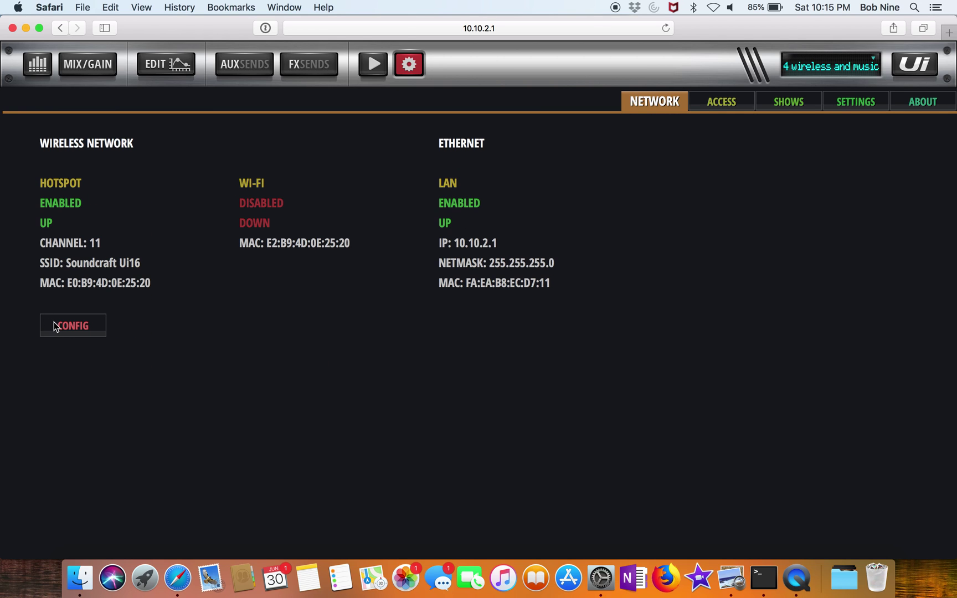
pyautogui.click(53, 322)
# Step: Log in with the admin username and password to reach Ui Config
pyautogui.write('admin')
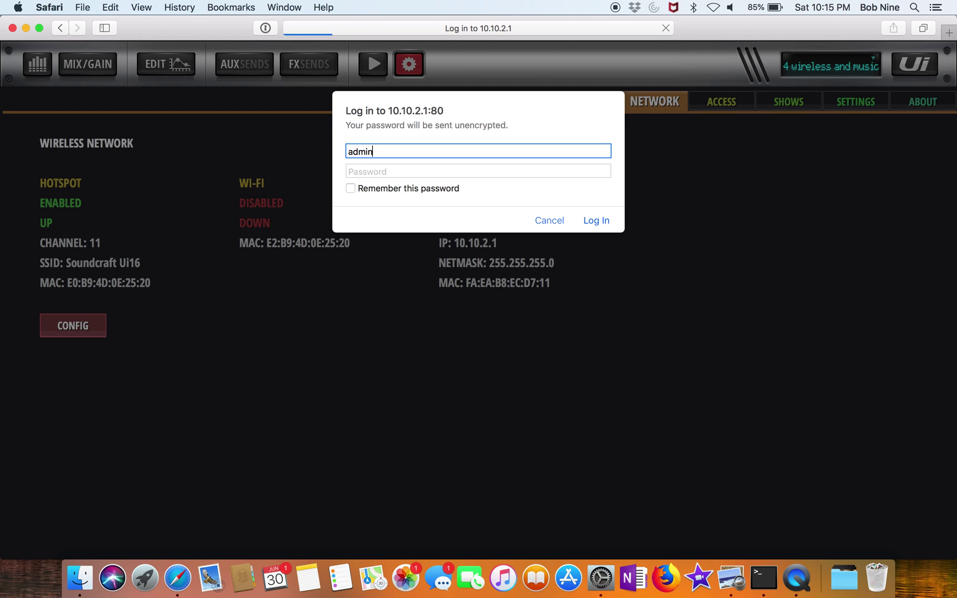
pyautogui.press('Tab')
pyautogui.write('admin')
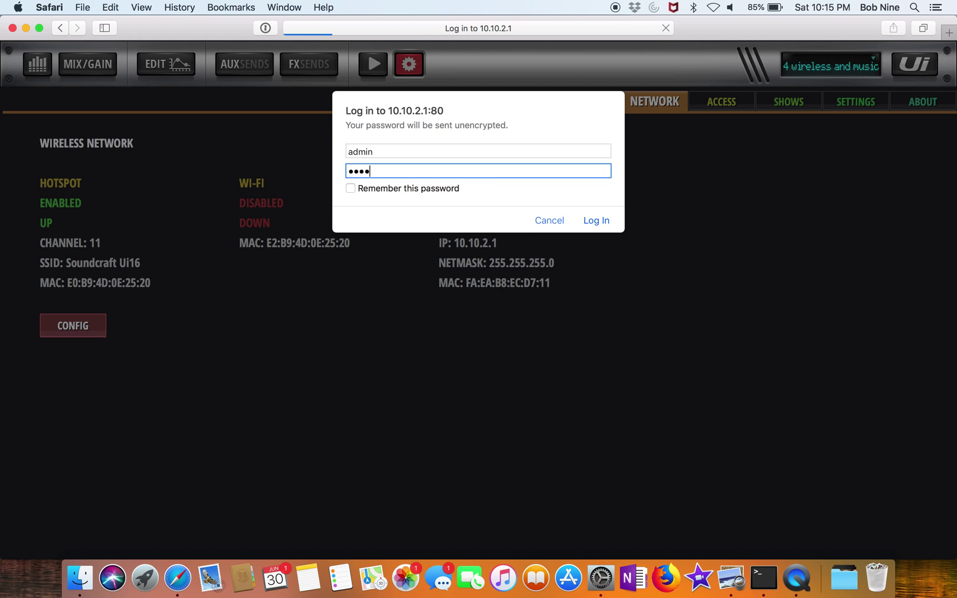
pyautogui.press('Return')
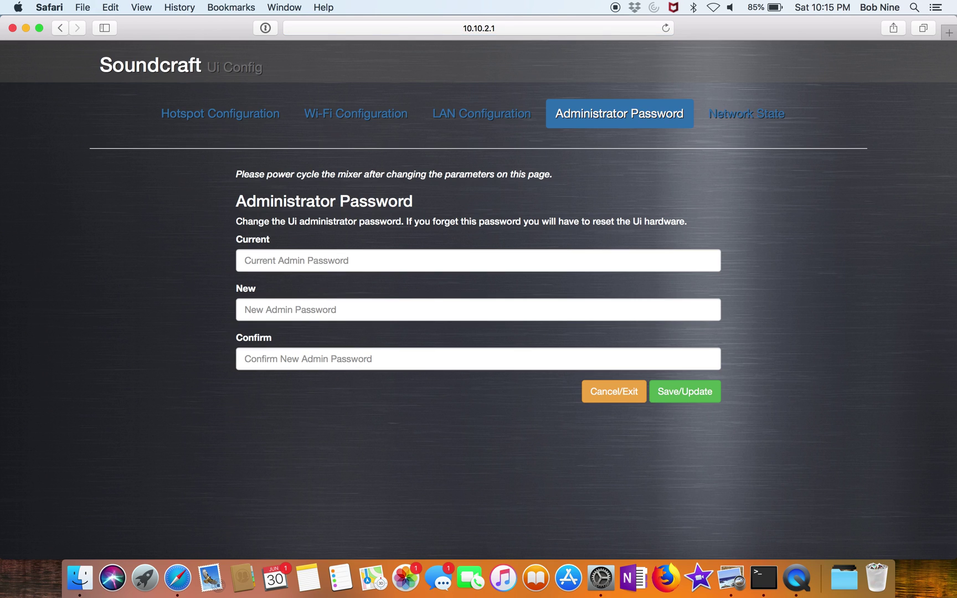
# Step: Check the mixer's LAN settings (10.10.2.1, 255.255.255.0) and bring up the Mac's Network preferences
pyautogui.click(494, 121)
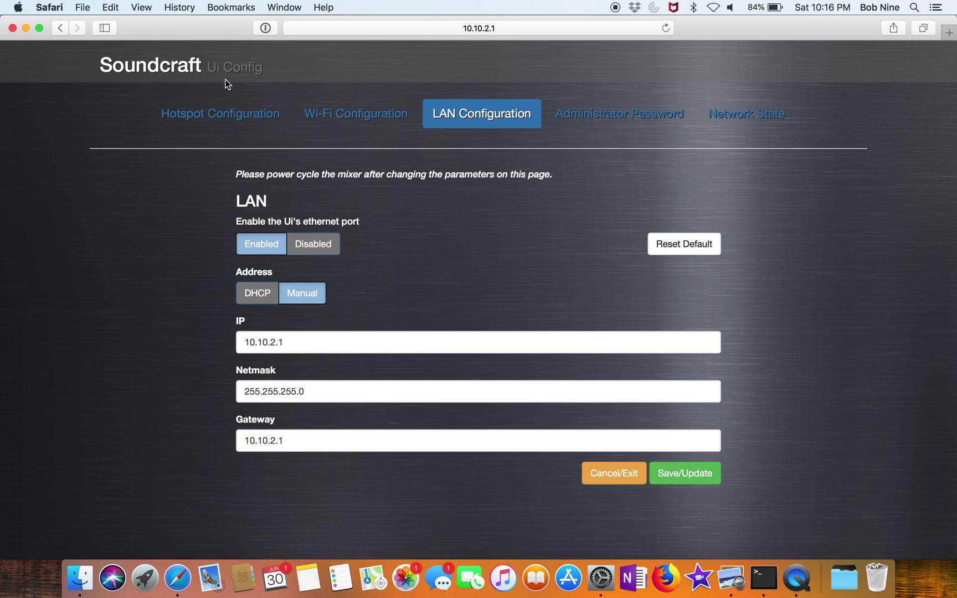
pyautogui.click(608, 577)
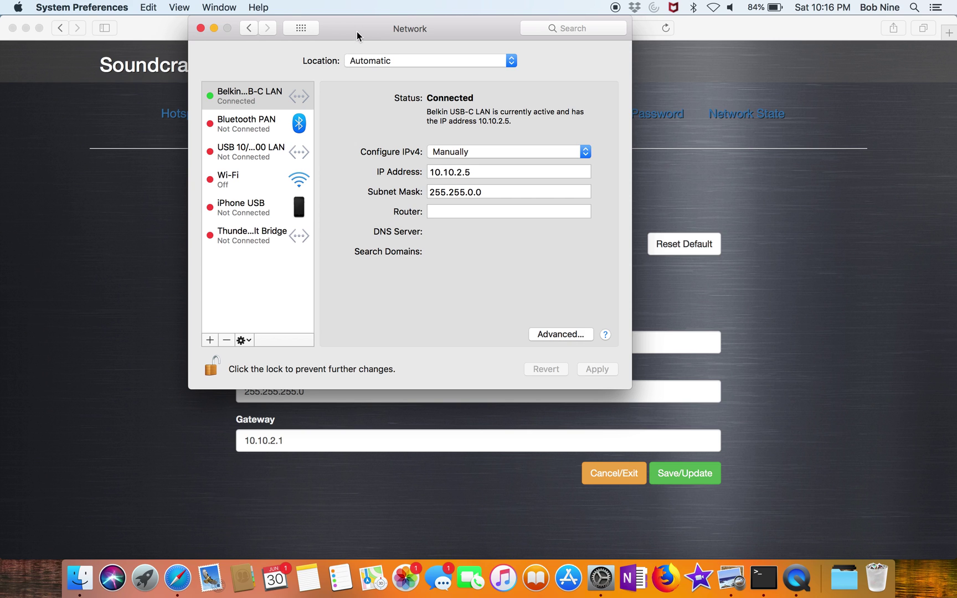
# Step: Change the Mac's USB-C LAN subnet mask from 255.255.0.0 to 255.255.255.0 and apply it
pyautogui.moveTo(354, 30); pyautogui.dragTo(654, 6)
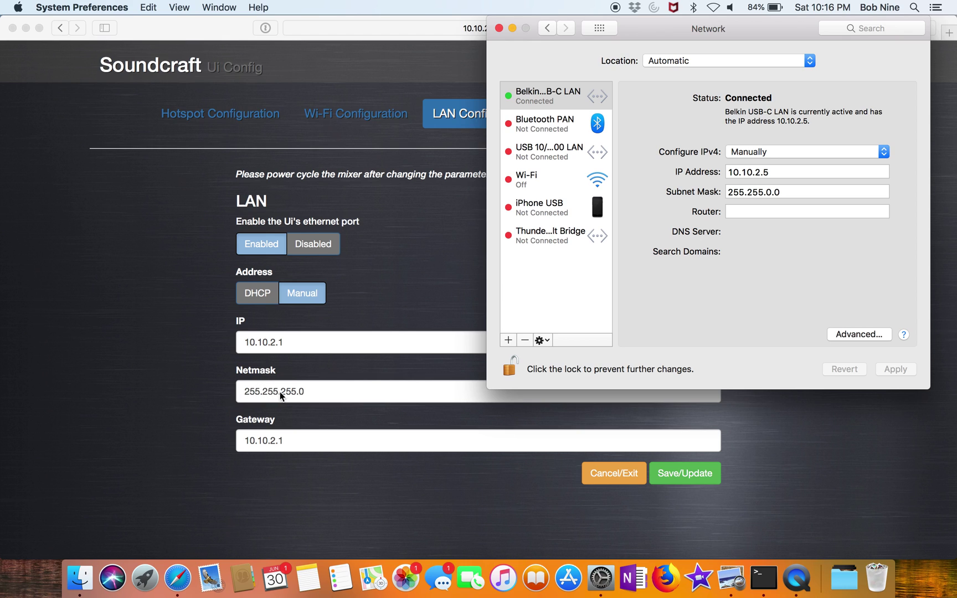
pyautogui.click(770, 192)
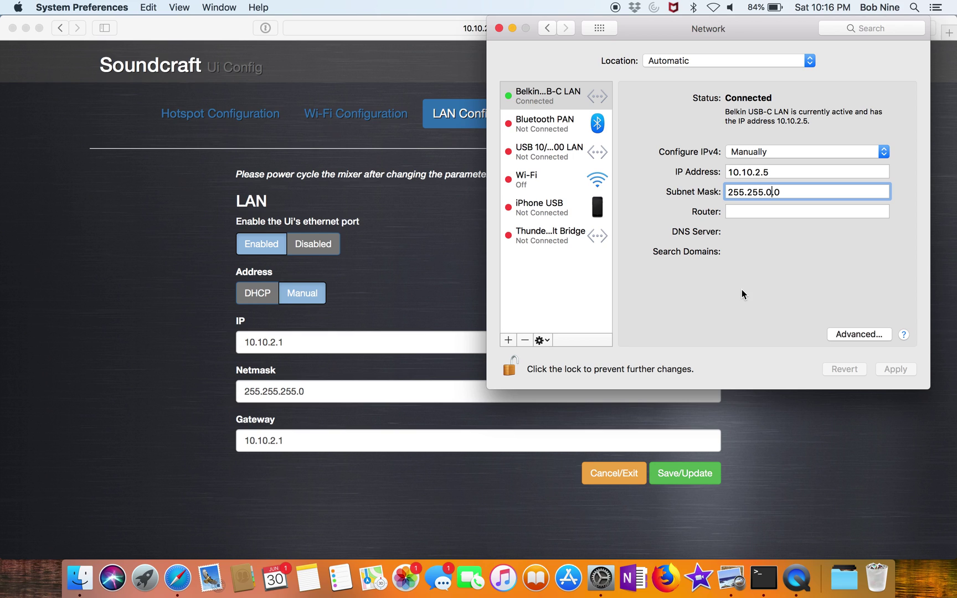
pyautogui.press('BackSpace')
pyautogui.write('255.')
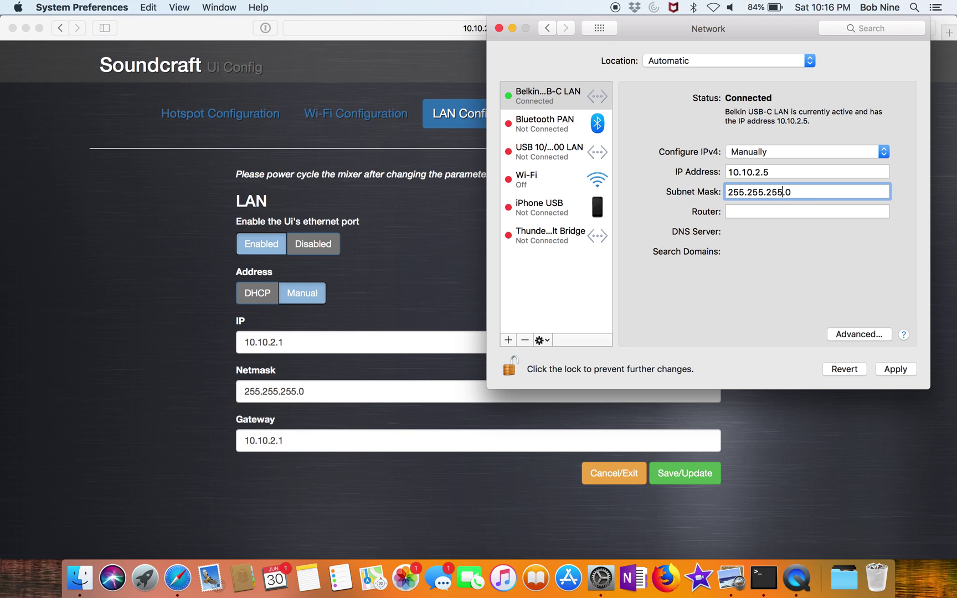
pyautogui.click(899, 369)
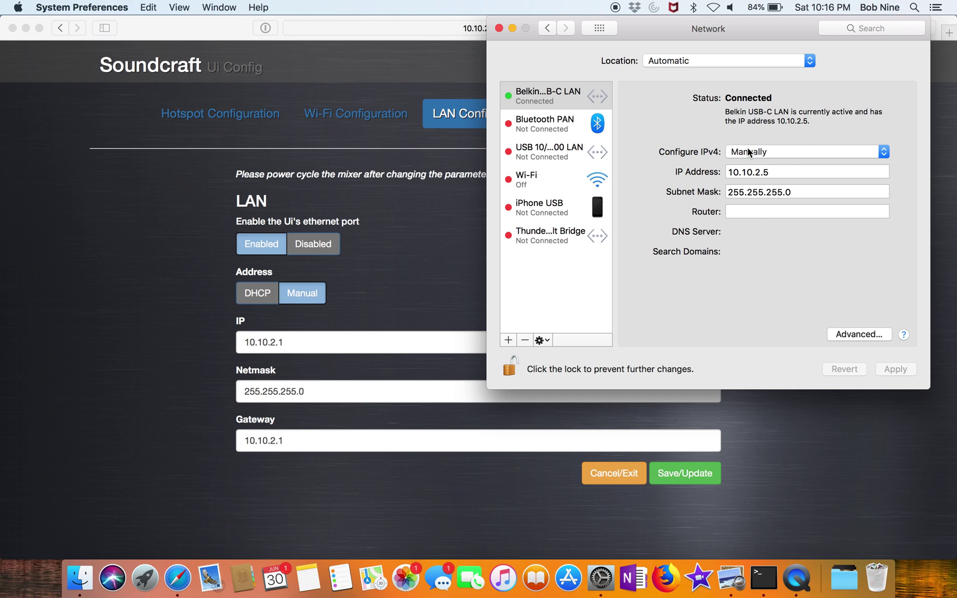
pyautogui.click(153, 177)
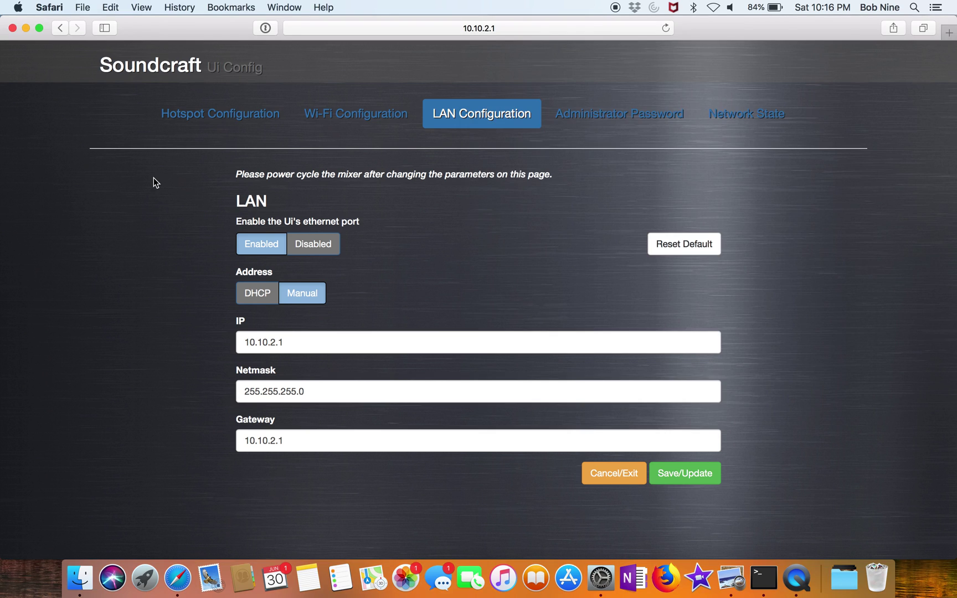
pyautogui.click(501, 28)
pyautogui.click(410, 27)
pyautogui.press('BackSpace')
pyautogui.press('BackSpace')
pyautogui.press('BackSpace')
pyautogui.press('BackSpace')
pyautogui.press('BackSpace')
pyautogui.press('BackSpace')
pyautogui.press('BackSpace')
pyautogui.press('BackSpace')
pyautogui.press('BackSpace')
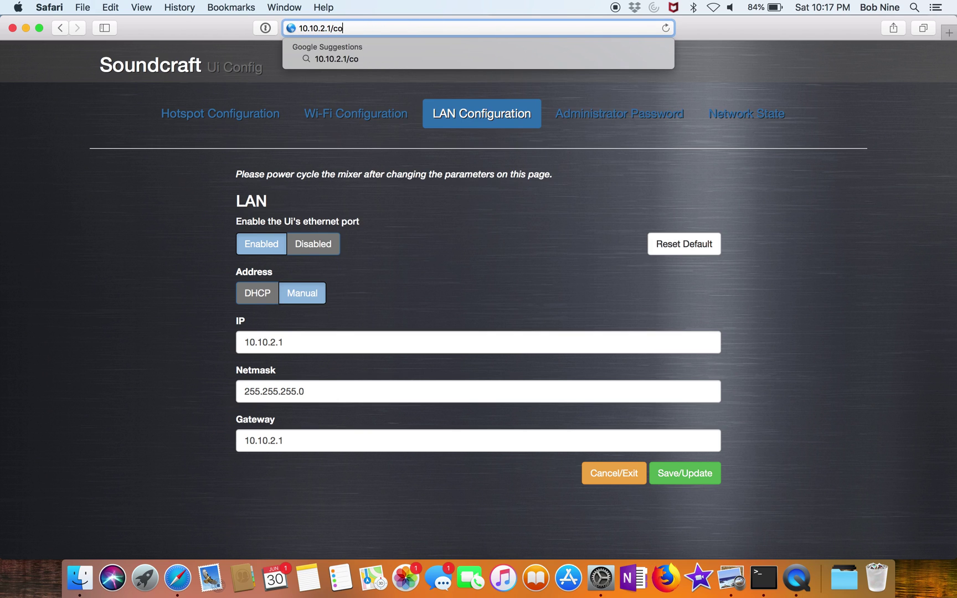
pyautogui.press('BackSpace')
pyautogui.press('BackSpace')
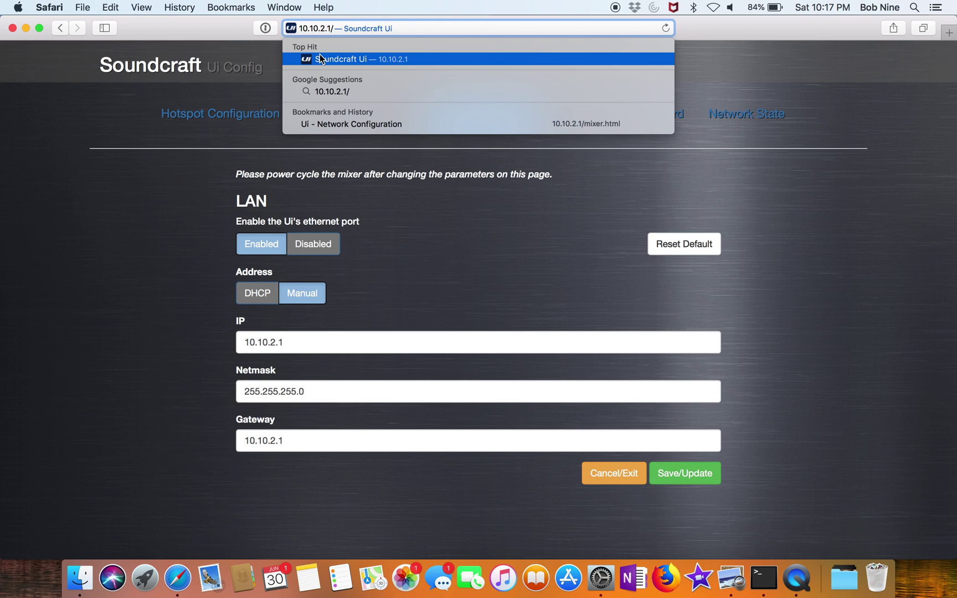
pyautogui.press('Left')
pyautogui.press('Left')
pyautogui.press('Left')
pyautogui.press('Left')
pyautogui.press('Left')
pyautogui.press('Left')
pyautogui.press('Left')
pyautogui.press('Left')
pyautogui.press('Left')
pyautogui.press('Left')
pyautogui.write('http://')
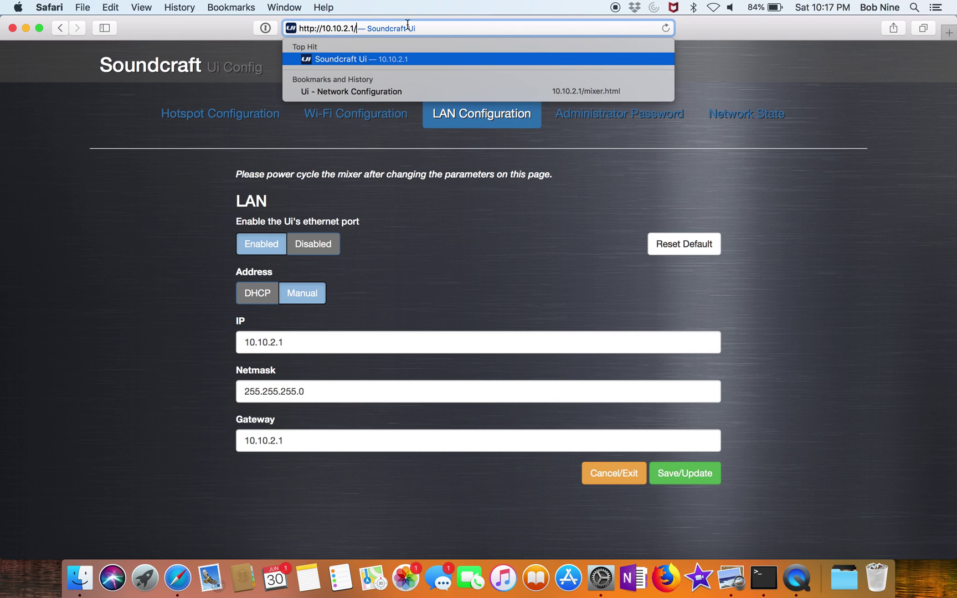
pyautogui.press('Return')
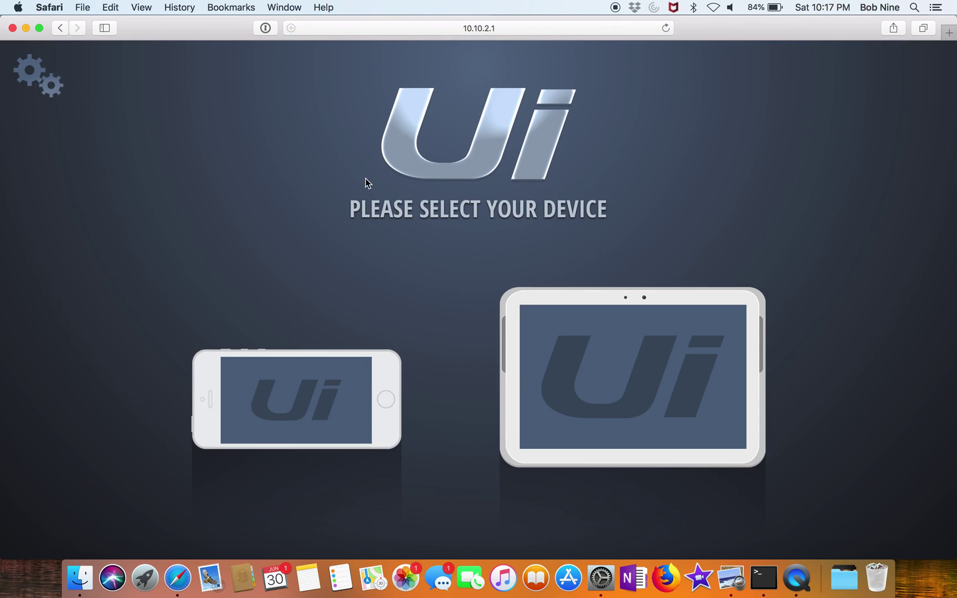
# Step: Choose the tablet layout, switch to view groups and show group 1, then open the recorder's stop options
pyautogui.click(568, 353)
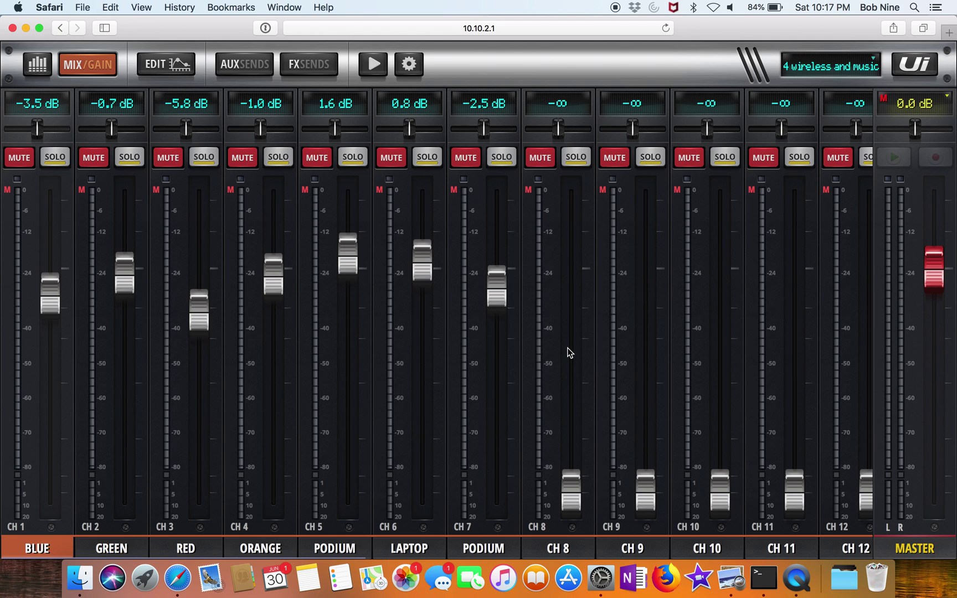
pyautogui.click(914, 69)
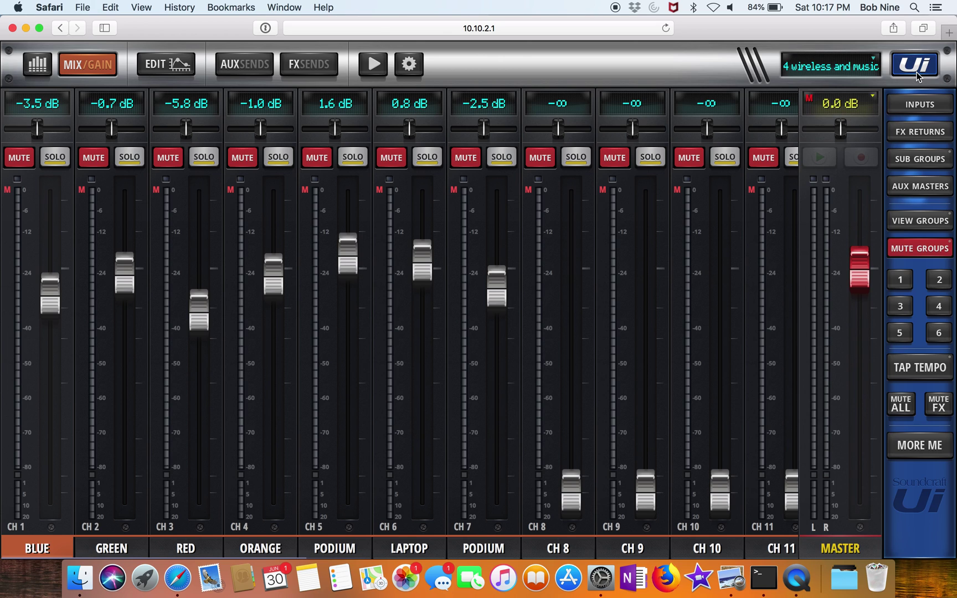
pyautogui.click(907, 228)
pyautogui.click(899, 280)
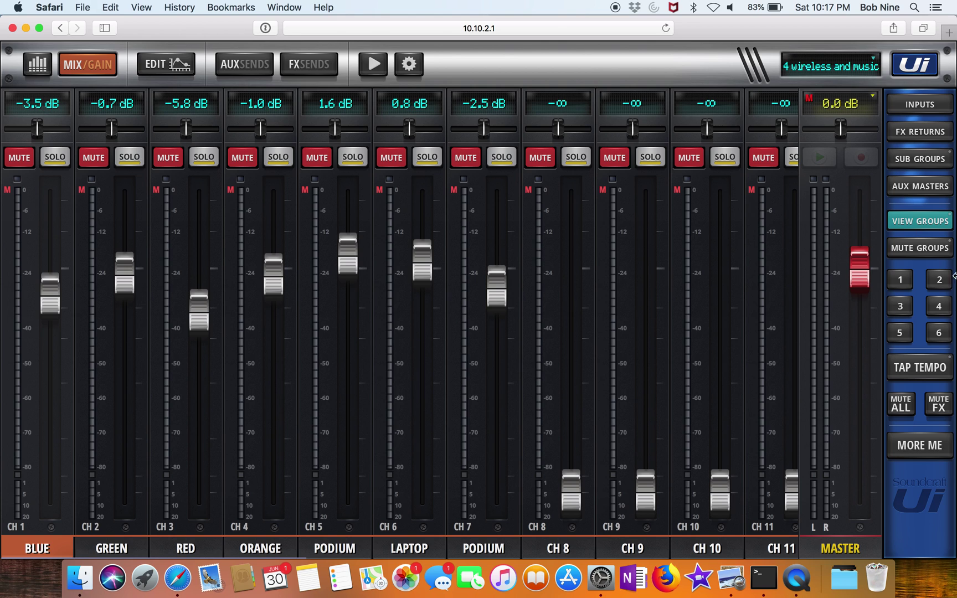
pyautogui.click(798, 576)
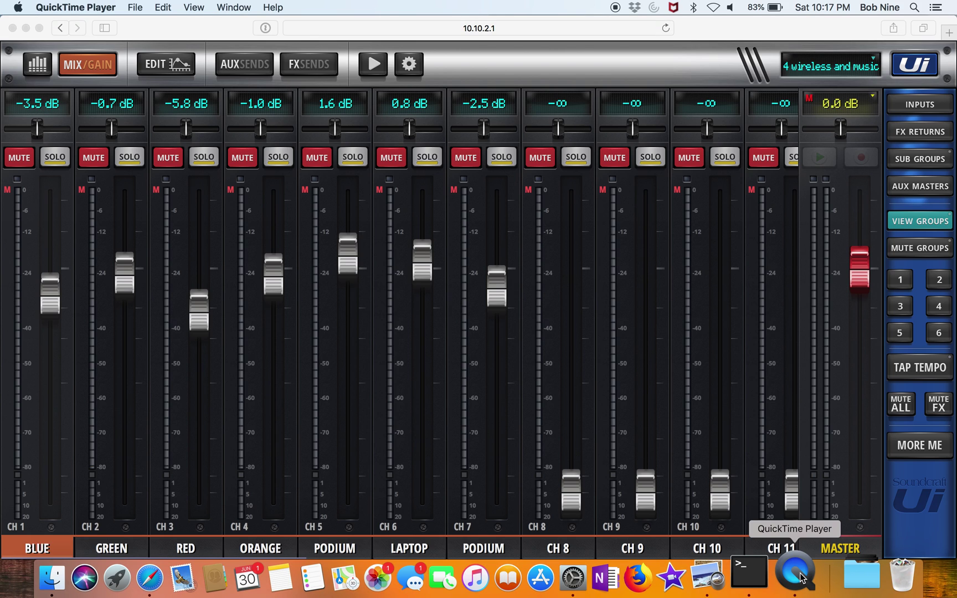
pyautogui.rightClick(800, 578)
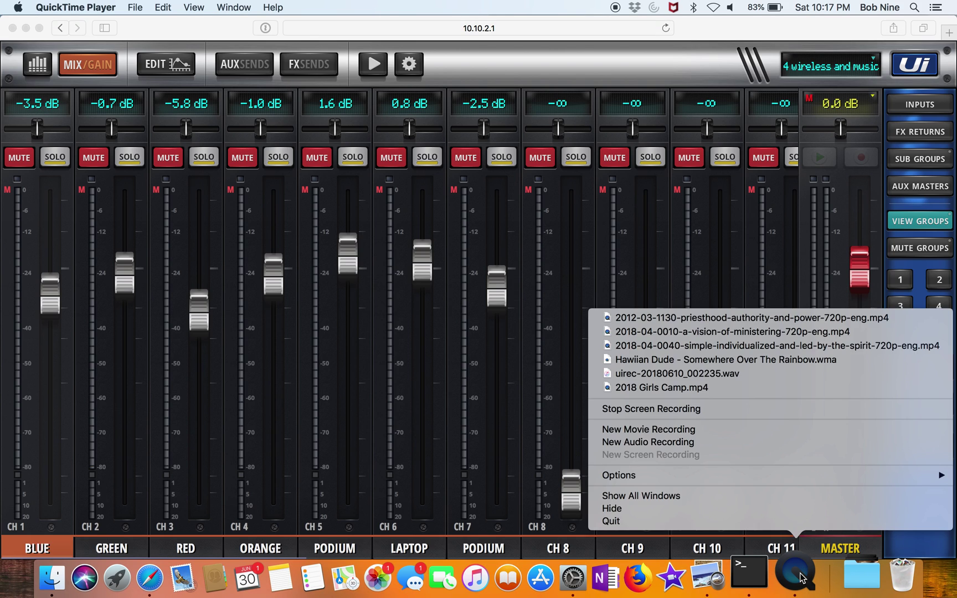